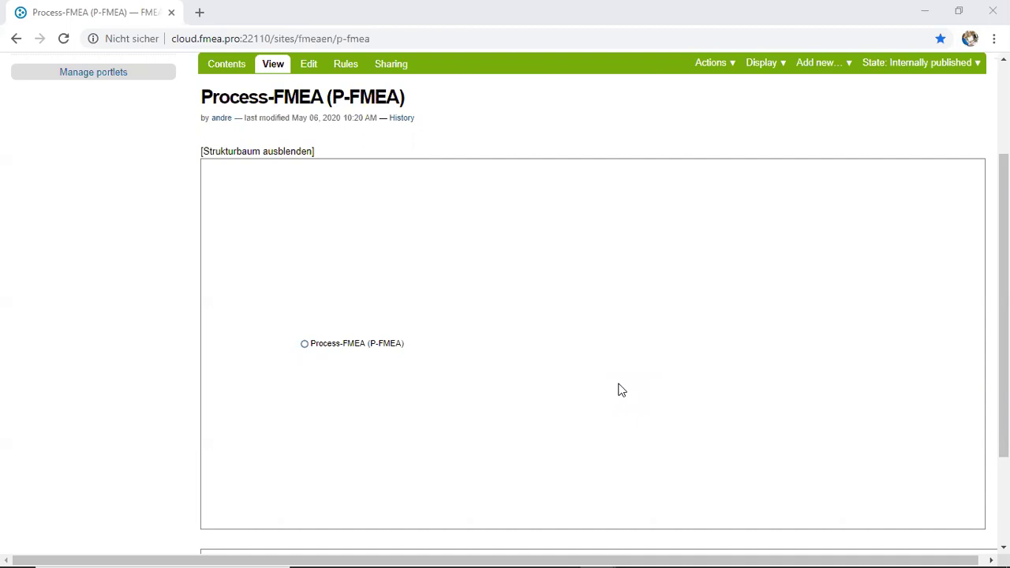
- Open a blank Add System element form from the Add new list
{"action": "left_click", "coordinate": [845, 69]}
{"action": "left_click", "coordinate": [778, 158]}
{"action": "scroll", "coordinate": [563, 270], "scroll_direction": "down", "scroll_amount": 1}
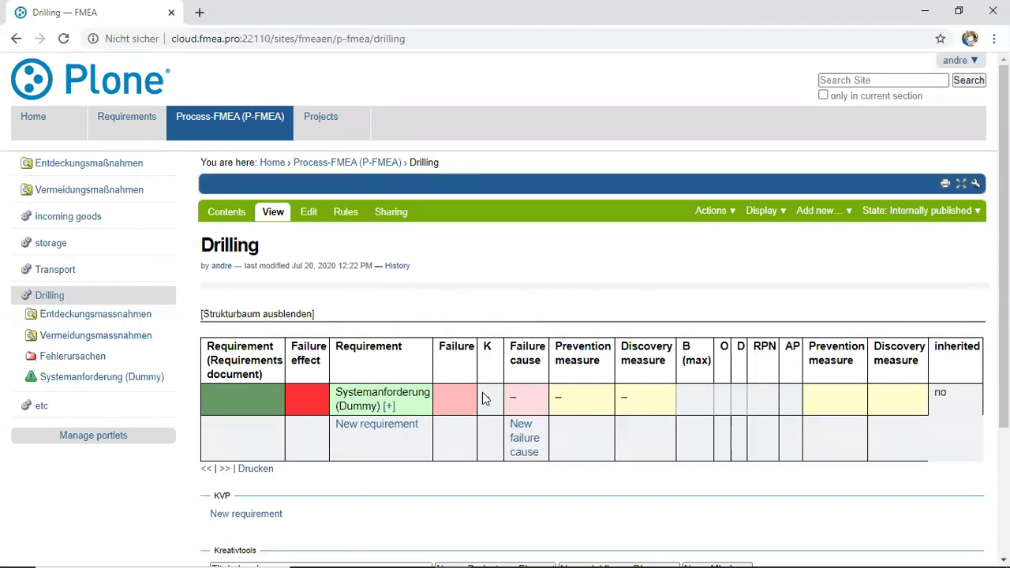
- Add a requirement named 'Drilling'
{"action": "left_click", "coordinate": [391, 430]}
{"action": "type", "text": "Drilling"}
{"action": "left_click", "coordinate": [630, 261]}
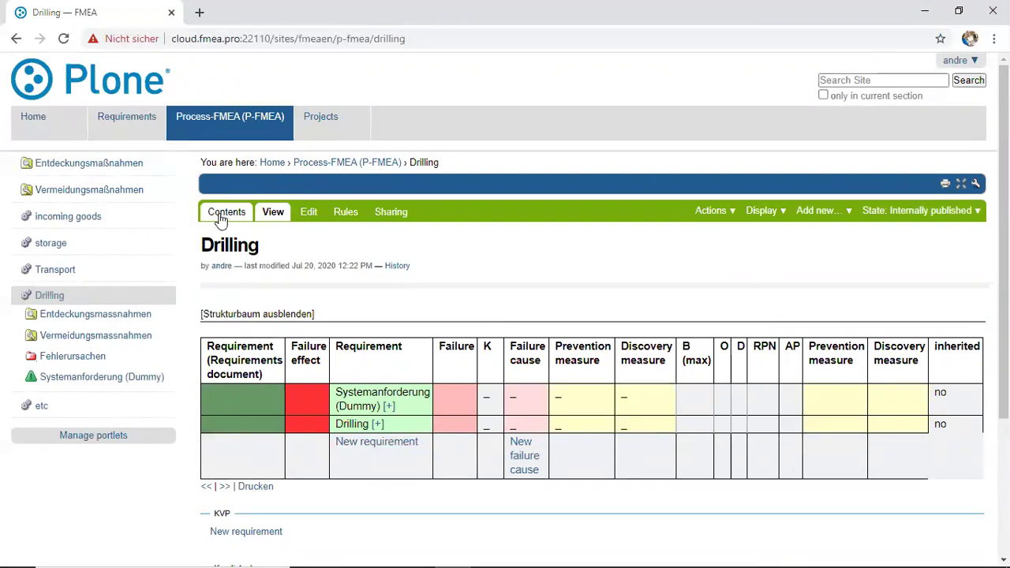
- Delete the dummy system requirement and return to the Drilling element's FMEA table
{"action": "left_click", "coordinate": [223, 218]}
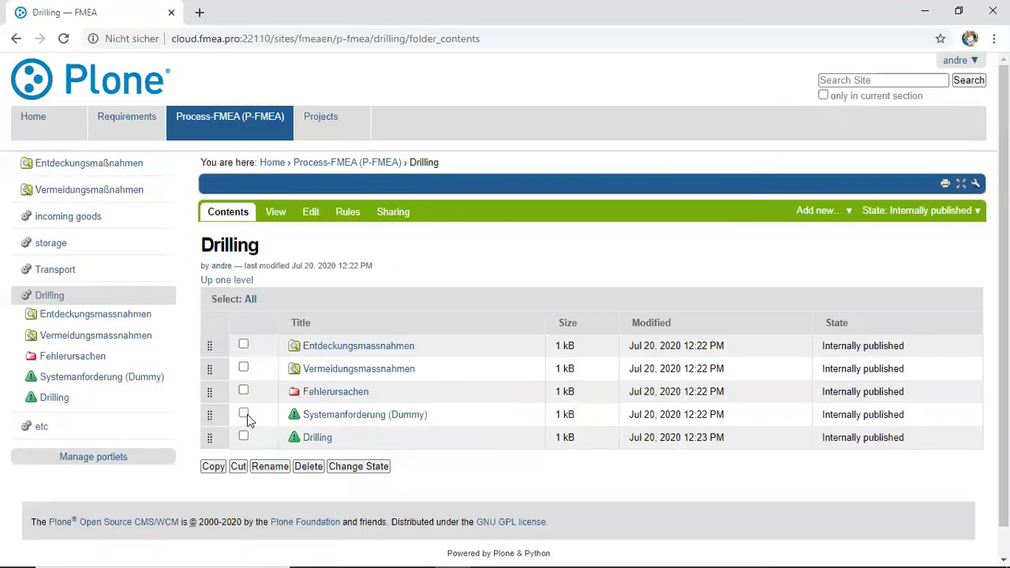
{"action": "left_click", "coordinate": [243, 414]}
{"action": "left_click", "coordinate": [316, 466]}
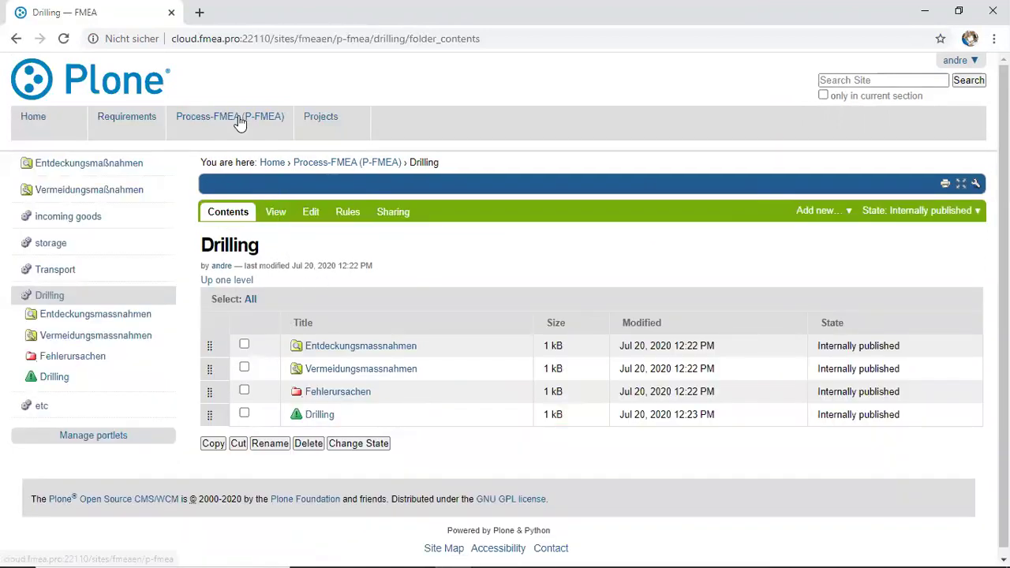
{"action": "left_click", "coordinate": [239, 119]}
{"action": "scroll", "coordinate": [748, 336], "scroll_direction": "down", "scroll_amount": 2}
{"action": "left_click", "coordinate": [927, 424]}
- Add failures 'hole is too big', 'hole is too small' and 'hole is on wrong position' under Drilling
{"action": "left_click", "coordinate": [426, 393]}
{"action": "type", "text": "hole is too big"}
{"action": "left_click", "coordinate": [657, 264]}
{"action": "left_click", "coordinate": [505, 434]}
{"action": "type", "text": "hole "}
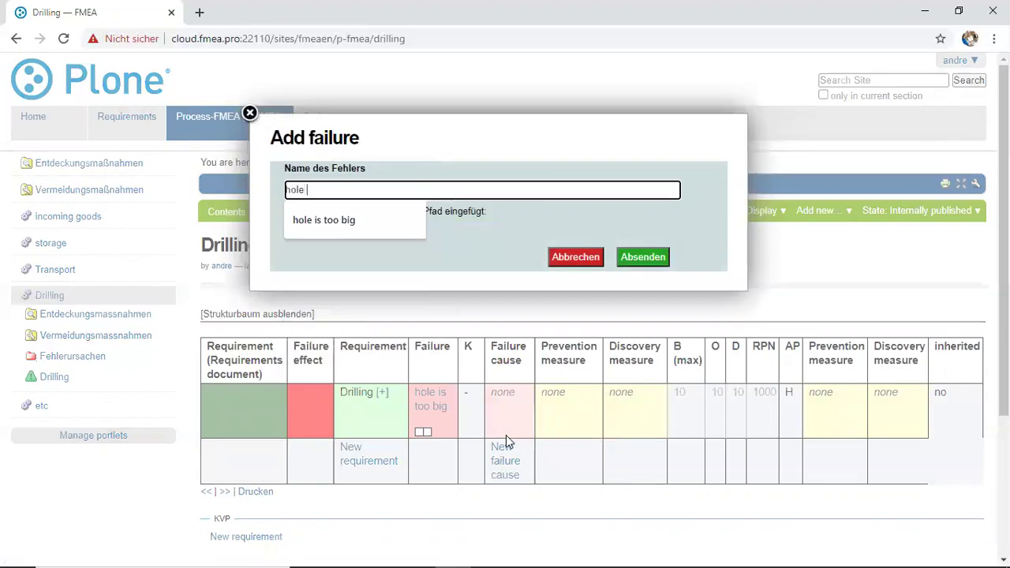
{"action": "type", "text": "is too small"}
{"action": "left_click", "coordinate": [647, 256]}
{"action": "left_click", "coordinate": [452, 476]}
{"action": "type", "text": "hole is t"}
{"action": "key", "text": "BackSpace"}
{"action": "type", "text": "on wrong position"}
{"action": "left_click", "coordinate": [653, 258]}
{"action": "scroll", "coordinate": [489, 407], "scroll_direction": "down", "scroll_amount": 1}
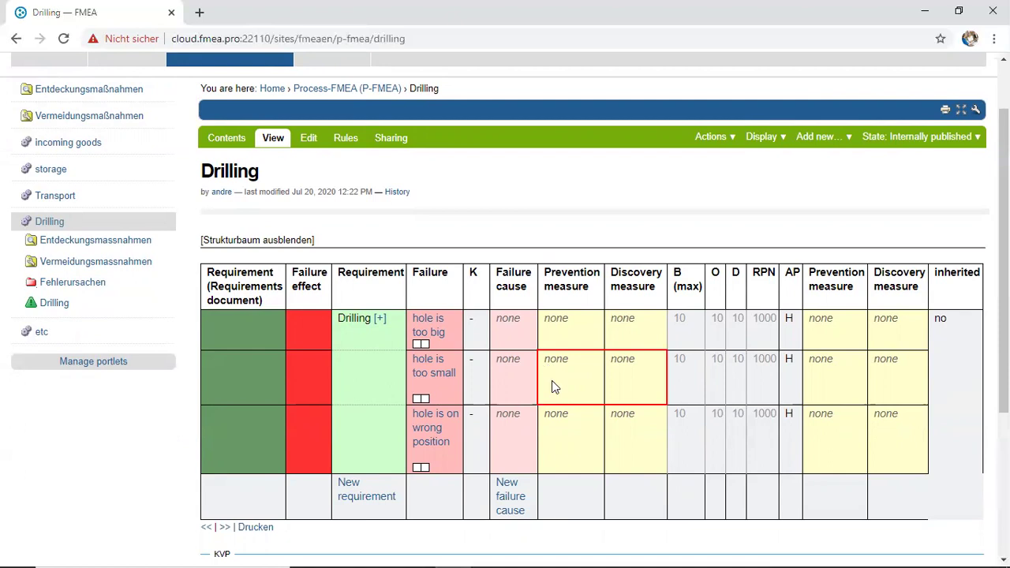
- Add cause 'Order incorrectly read' to 'hole is too big' and begin entering 'Machine is incorrectly ajusted'
{"action": "mouse_move", "coordinate": [512, 330]}
{"action": "left_click", "coordinate": [502, 333]}
{"action": "type", "text": "Order incoarrectly read"}
{"action": "left_click", "coordinate": [338, 189]}
{"action": "key", "text": "BackSpace"}
{"action": "left_click", "coordinate": [653, 290]}
{"action": "left_click", "coordinate": [516, 349]}
{"action": "type", "text": "Machine is incorrectly ajusted"}
- Save the cause 'Machine is incorrectly ajusted' and open another failure cause entry
{"action": "left_click", "coordinate": [638, 288]}
{"action": "left_click", "coordinate": [516, 396]}
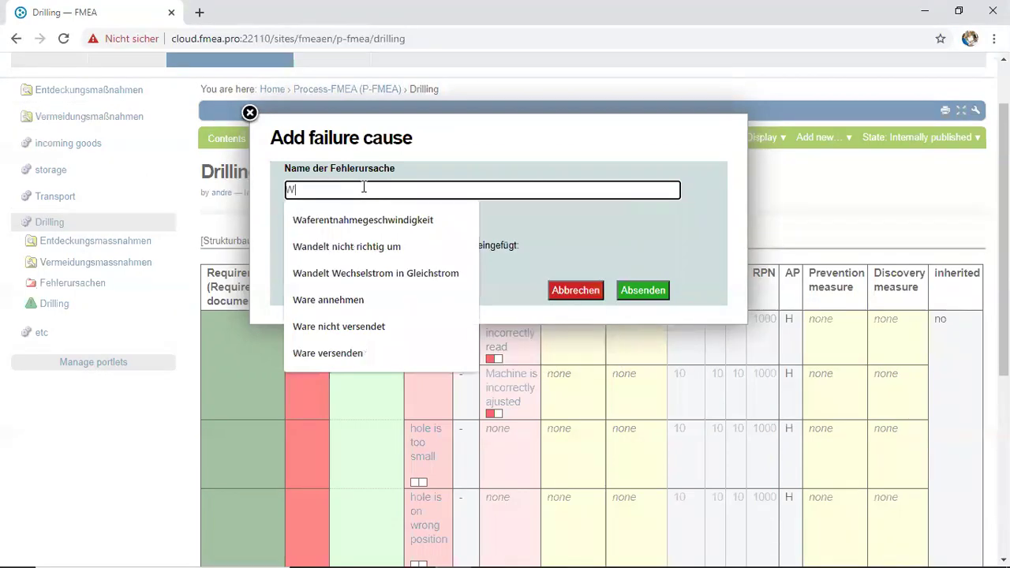
- Add 'Wrong drilling material' as a third cause under 'hole is too big'
{"action": "type", "text": "rong cu"}
{"action": "key", "text": "BackSpace"}
{"action": "key", "text": "BackSpace"}
{"action": "type", "text": "drilling material"}
{"action": "left_click", "coordinate": [643, 292]}
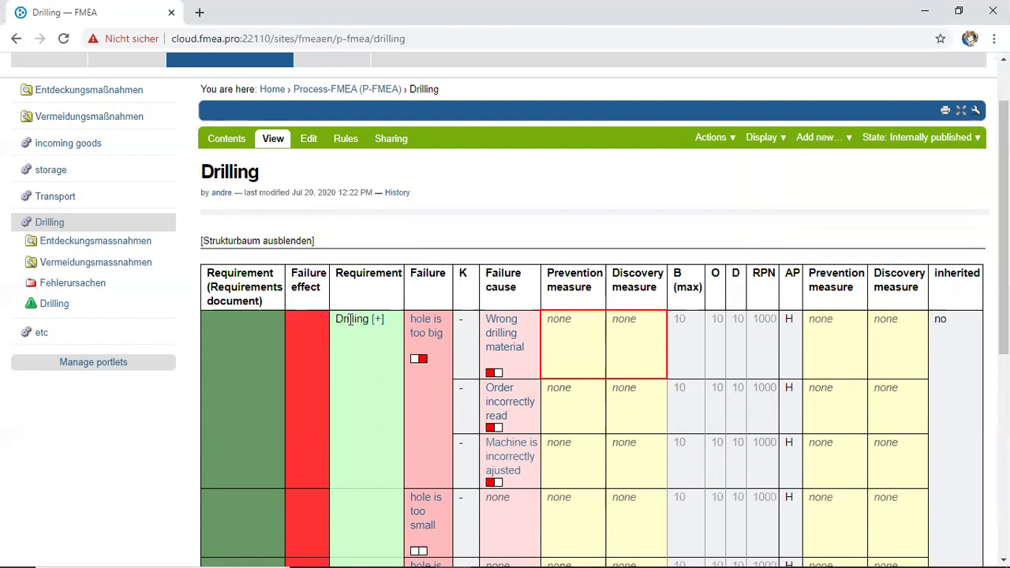
- Link 'hole is too big' to Housing stability and its housing breakage effect (B 8), then reload
{"action": "left_click", "coordinate": [437, 337]}
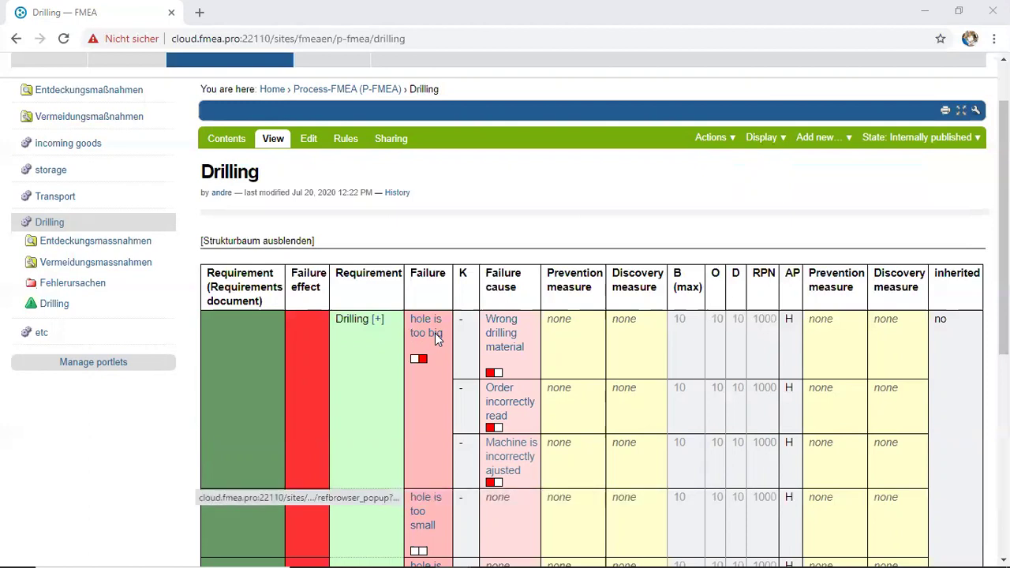
{"action": "left_click", "coordinate": [434, 333]}
{"action": "left_click", "coordinate": [65, 39]}
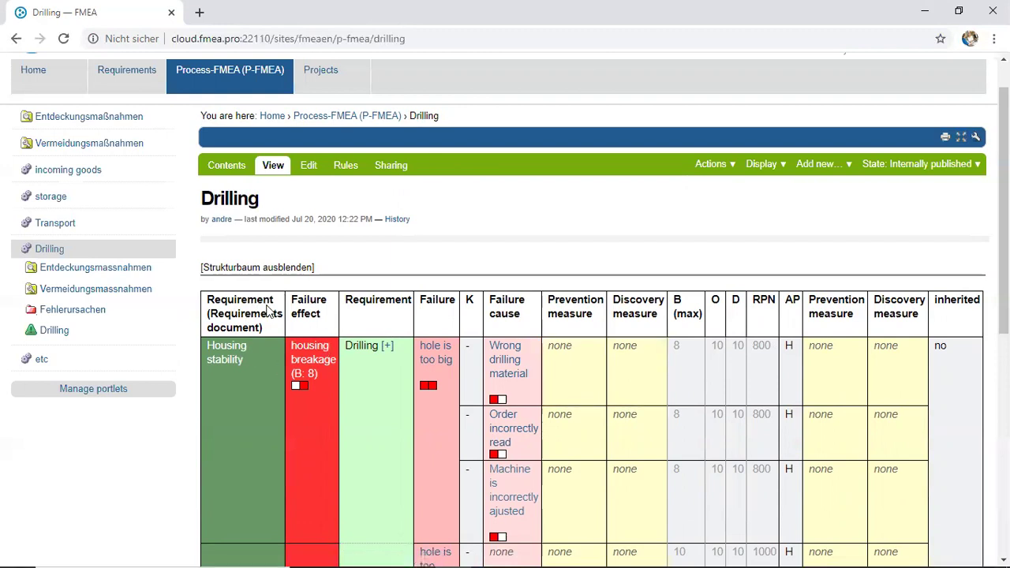
- Link the Corrosion requirement's 'corodes too much' effect (B 8) to 'hole is too big' and refresh
{"action": "left_click", "coordinate": [438, 351]}
{"action": "left_click", "coordinate": [439, 350]}
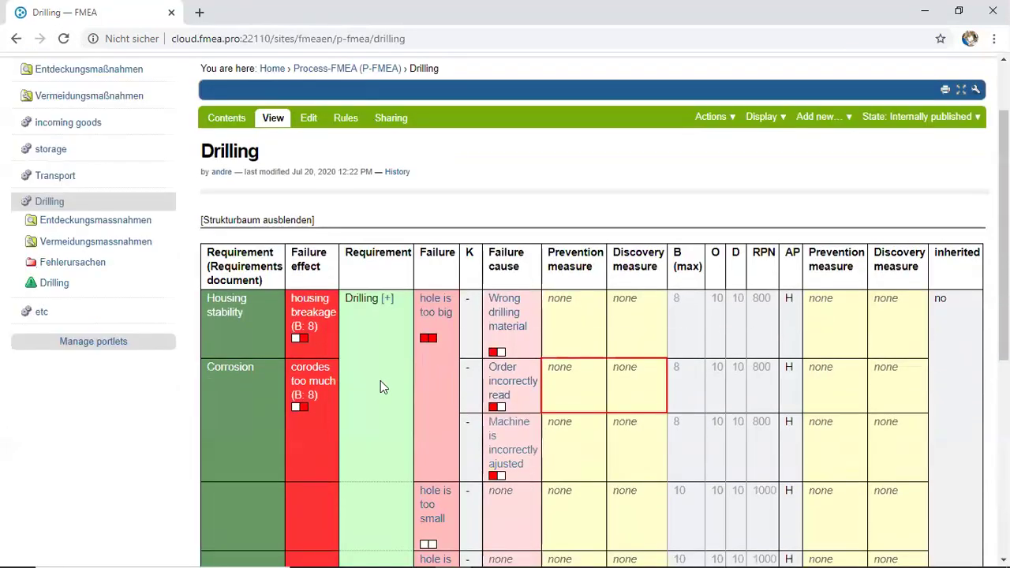
- Enter an active prevention measure 'Work instruction for drilling' for 'Wrong drilling material'
{"action": "mouse_move", "coordinate": [575, 322]}
{"action": "left_click", "coordinate": [581, 303]}
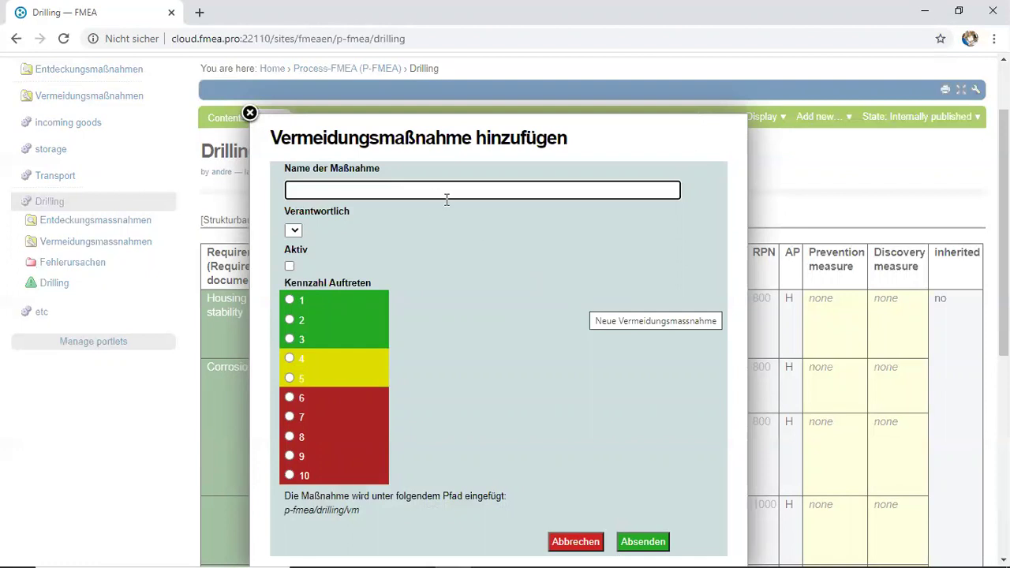
{"action": "left_click_drag", "start_coordinate": [430, 129], "coordinate": [439, 195]}
{"action": "left_click", "coordinate": [440, 192]}
{"action": "type", "text": "Work instruction for D"}
{"action": "key", "text": "BackSpace"}
{"action": "type", "text": "drilling"}
{"action": "left_click", "coordinate": [289, 266]}
- Save the 'Work instruction for drilling' measure and copy it to the next cause
{"action": "left_click", "coordinate": [643, 542]}
{"action": "scroll", "coordinate": [588, 359], "scroll_direction": "down", "scroll_amount": 2}
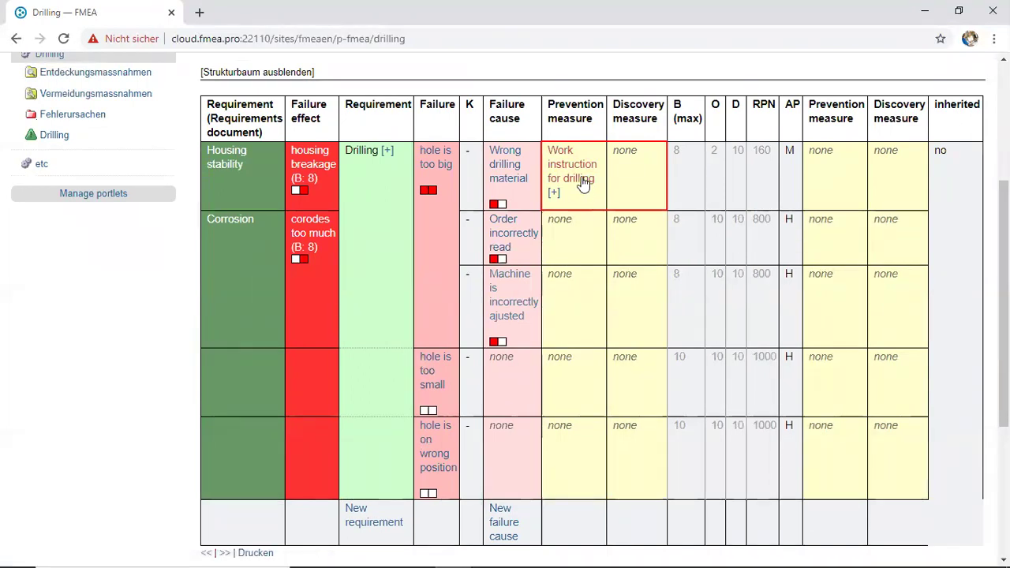
{"action": "mouse_move", "coordinate": [581, 182]}
{"action": "left_mouse_down"}
{"action": "mouse_move", "coordinate": [549, 240]}
{"action": "mouse_move", "coordinate": [551, 319]}
{"action": "left_mouse_up"}
- Copy causes Wrong drilling material, Machine is incorrectly ajusted and Order incorrectly read onto the other failures
{"action": "mouse_move", "coordinate": [527, 183]}
{"action": "left_mouse_down"}
{"action": "mouse_move", "coordinate": [463, 394]}
{"action": "mouse_move", "coordinate": [457, 387]}
{"action": "left_mouse_up"}
{"action": "mouse_move", "coordinate": [528, 177]}
{"action": "left_mouse_down"}
{"action": "mouse_move", "coordinate": [450, 404]}
{"action": "mouse_move", "coordinate": [517, 158]}
{"action": "mouse_move", "coordinate": [522, 189]}
{"action": "left_mouse_up"}
{"action": "left_click", "coordinate": [513, 462]}
{"action": "left_click_drag", "start_coordinate": [516, 296], "coordinate": [448, 387]}
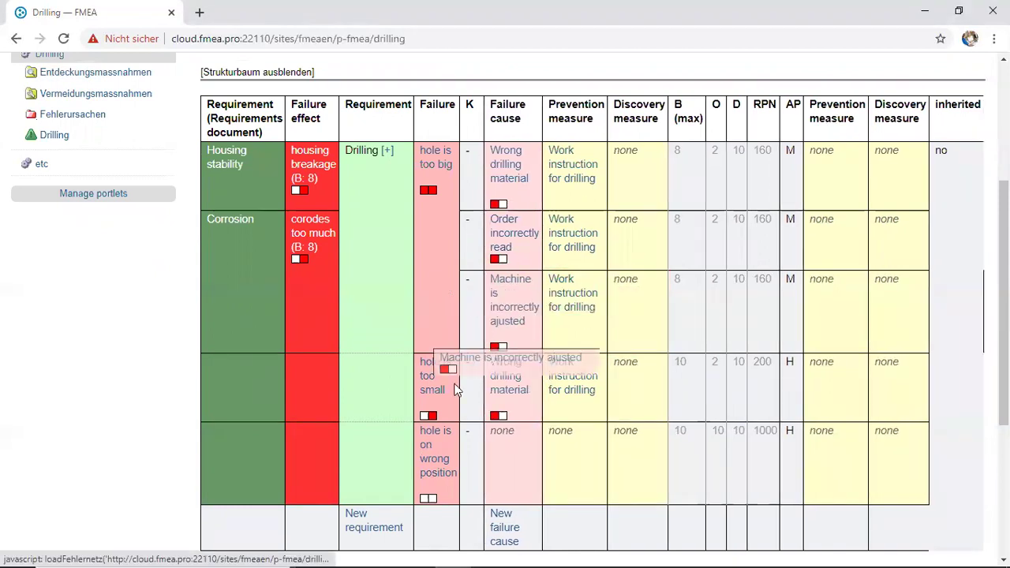
{"action": "scroll", "coordinate": [505, 450], "scroll_direction": "down", "scroll_amount": 2}
{"action": "left_click_drag", "start_coordinate": [519, 170], "coordinate": [452, 466]}
- Create two new failure causes named 'test' and 'test 2'
{"action": "scroll", "coordinate": [491, 373], "scroll_direction": "down", "scroll_amount": 2}
{"action": "left_click", "coordinate": [509, 439]}
{"action": "type", "text": "test q"}
{"action": "left_click", "coordinate": [648, 290]}
{"action": "left_click", "coordinate": [514, 465]}
{"action": "type", "text": "test 2"}
{"action": "left_click", "coordinate": [646, 290]}
- Create a third failure cause named 'Test 3'
{"action": "scroll", "coordinate": [509, 374], "scroll_direction": "down", "scroll_amount": 1}
{"action": "scroll", "coordinate": [509, 371], "scroll_direction": "up", "scroll_amount": 3}
{"action": "scroll", "coordinate": [516, 379], "scroll_direction": "up", "scroll_amount": 1}
{"action": "scroll", "coordinate": [513, 382], "scroll_direction": "down", "scroll_amount": 2}
{"action": "left_click", "coordinate": [517, 476]}
{"action": "type", "text": "Test 3"}
{"action": "left_click", "coordinate": [643, 292]}
- Move 'test' under 'hole is on wrong position' and 'test 2' under 'hole is too small'
{"action": "scroll", "coordinate": [551, 390], "scroll_direction": "up", "scroll_amount": 1}
{"action": "scroll", "coordinate": [550, 389], "scroll_direction": "down", "scroll_amount": 1}
{"action": "scroll", "coordinate": [551, 390], "scroll_direction": "up", "scroll_amount": 3}
{"action": "scroll", "coordinate": [551, 390], "scroll_direction": "down", "scroll_amount": 2}
{"action": "scroll", "coordinate": [551, 442], "scroll_direction": "up", "scroll_amount": 1}
{"action": "scroll", "coordinate": [547, 445], "scroll_direction": "up", "scroll_amount": 1}
{"action": "scroll", "coordinate": [539, 440], "scroll_direction": "down", "scroll_amount": 3}
{"action": "left_click_drag", "start_coordinate": [516, 429], "coordinate": [452, 368]}
{"action": "left_click_drag", "start_coordinate": [517, 467], "coordinate": [458, 270]}
- Place Test 3 under a drilling failure and copy the Work instruction measure to it
{"action": "scroll", "coordinate": [492, 388], "scroll_direction": "up", "scroll_amount": 2}
{"action": "scroll", "coordinate": [492, 389], "scroll_direction": "down", "scroll_amount": 2}
{"action": "scroll", "coordinate": [506, 550], "scroll_direction": "down", "scroll_amount": 3}
{"action": "mouse_move", "coordinate": [507, 323]}
{"action": "left_mouse_down"}
{"action": "mouse_move", "coordinate": [429, 155]}
{"action": "mouse_move", "coordinate": [430, 229]}
{"action": "left_mouse_up"}
{"action": "left_click_drag", "start_coordinate": [578, 305], "coordinate": [579, 387]}
{"action": "mouse_move", "coordinate": [572, 355]}
{"action": "left_mouse_down"}
{"action": "mouse_move", "coordinate": [547, 501]}
{"action": "mouse_move", "coordinate": [553, 466]}
{"action": "left_mouse_up"}
- Add 'employee training' to Test 3 as a prevention measure with occurrence 3, then reload
{"action": "left_click", "coordinate": [556, 196]}
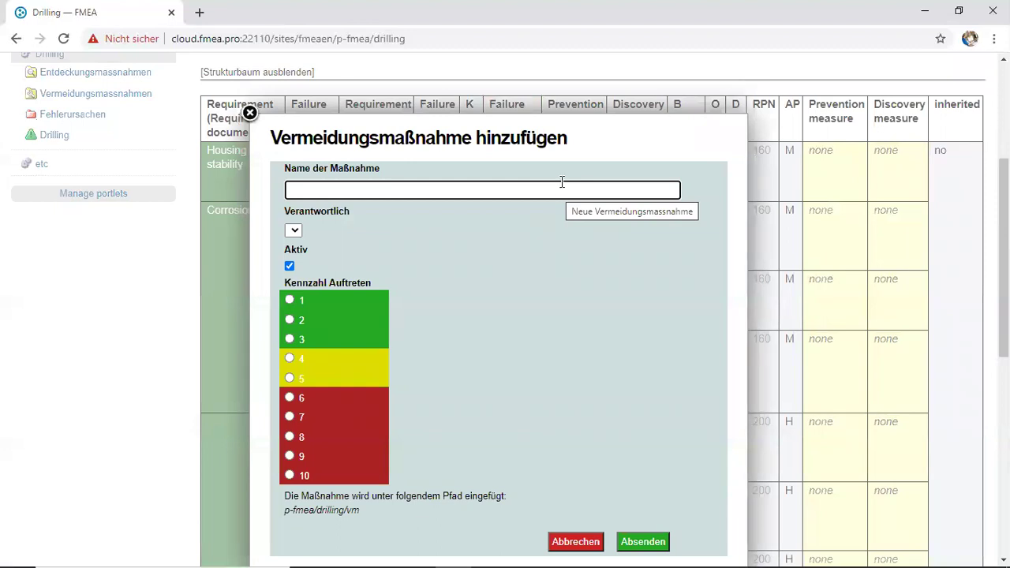
{"action": "left_click", "coordinate": [531, 187]}
{"action": "type", "text": "employee training"}
{"action": "scroll", "coordinate": [533, 341], "scroll_direction": "down", "scroll_amount": 2}
{"action": "scroll", "coordinate": [433, 232], "scroll_direction": "up", "scroll_amount": 1}
{"action": "left_click", "coordinate": [290, 265]}
{"action": "left_click", "coordinate": [644, 468]}
{"action": "left_click", "coordinate": [63, 38]}
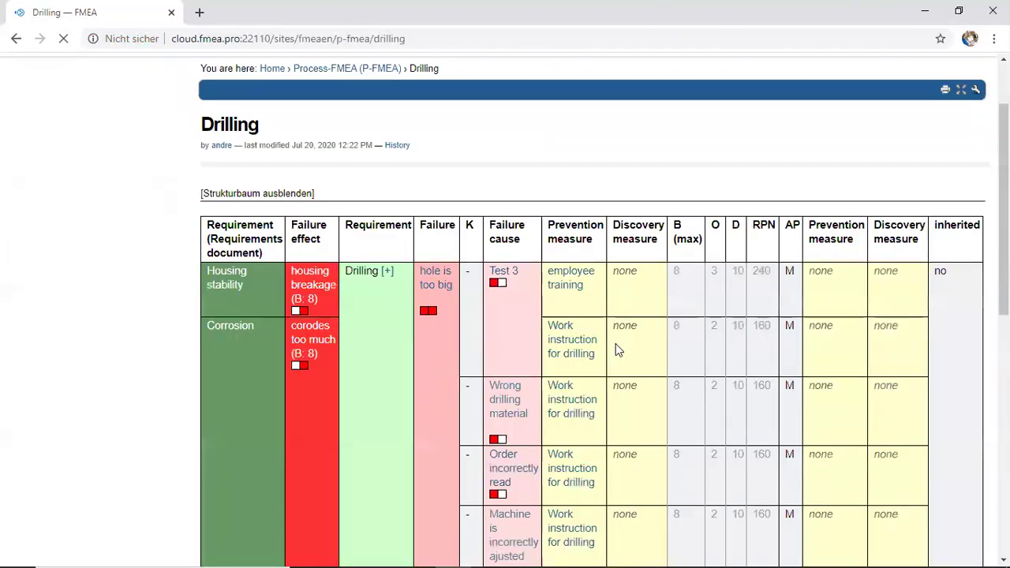
- Copy employee training onto the Wrong drilling material and Order incorrectly read rows
{"action": "scroll", "coordinate": [616, 349], "scroll_direction": "down", "scroll_amount": 2}
{"action": "left_click_drag", "start_coordinate": [567, 162], "coordinate": [520, 279]}
{"action": "left_click_drag", "start_coordinate": [576, 172], "coordinate": [524, 419]}
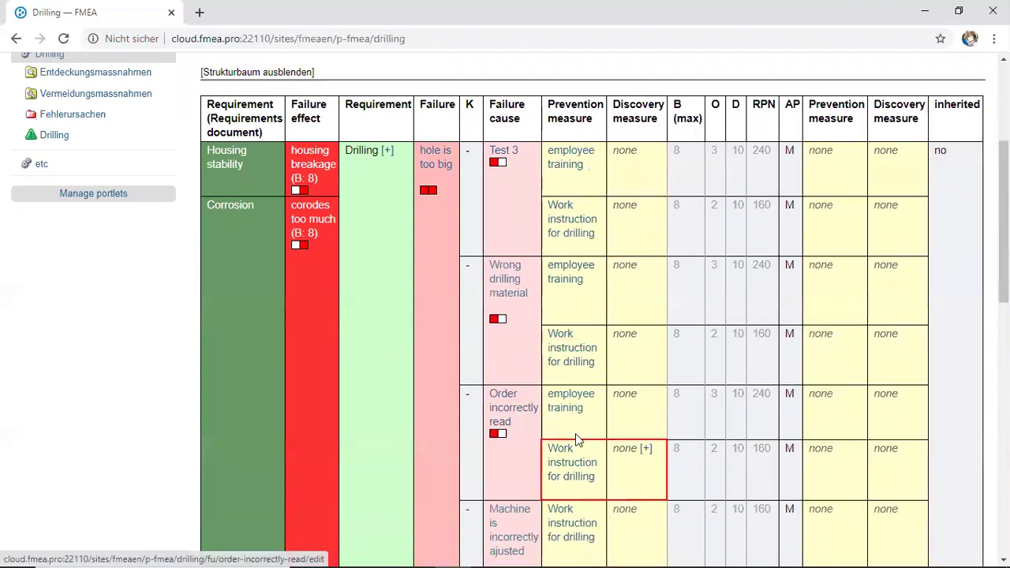
- Start a Test 3 discovery measure, typing 'Vis' for Visual check and choosing a rating
{"action": "left_click", "coordinate": [647, 150]}
{"action": "left_click", "coordinate": [531, 192]}
{"action": "type", "text": "V"}
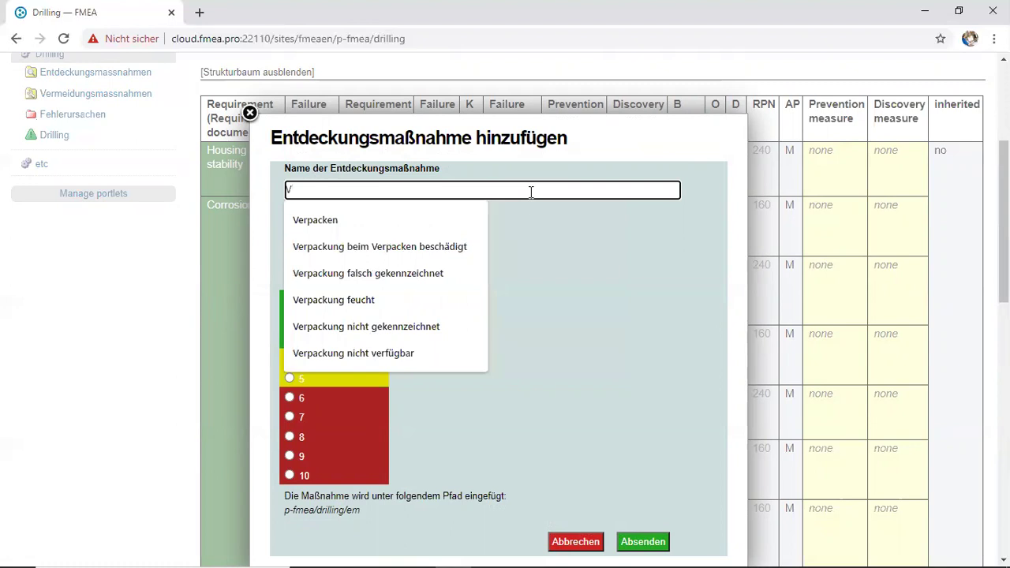
{"action": "type", "text": "isual check"}
{"action": "left_click", "coordinate": [289, 267]}
{"action": "scroll", "coordinate": [575, 337], "scroll_direction": "down", "scroll_amount": 1}
- Save Visual check and copy it to the Wrong drilling material and Order incorrectly read rows
{"action": "left_click", "coordinate": [643, 468]}
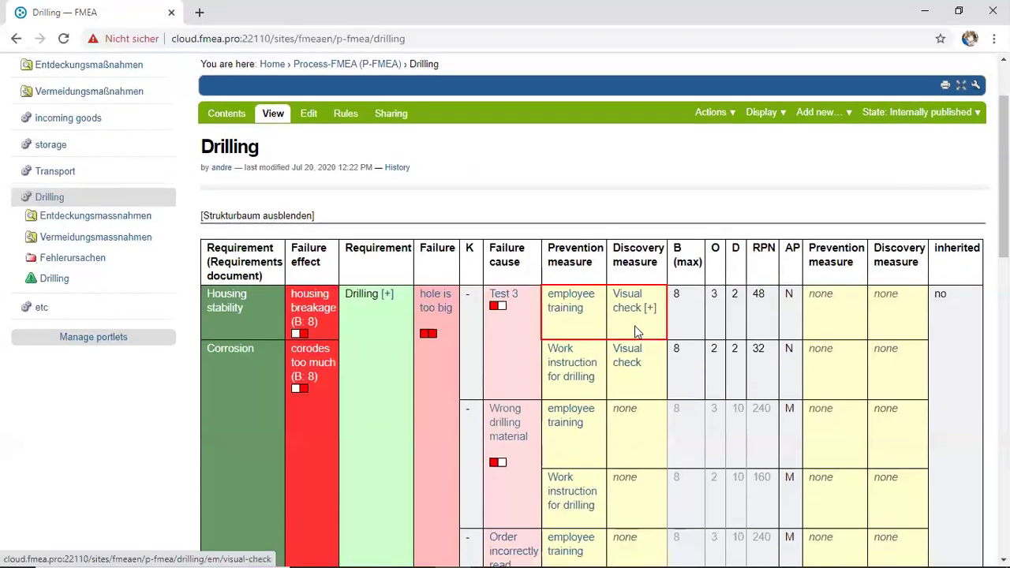
{"action": "scroll", "coordinate": [633, 316], "scroll_direction": "down", "scroll_amount": 1}
{"action": "mouse_move", "coordinate": [634, 302]}
{"action": "left_mouse_down"}
{"action": "mouse_move", "coordinate": [578, 363]}
{"action": "mouse_move", "coordinate": [600, 350]}
{"action": "left_mouse_up"}
{"action": "left_click_drag", "start_coordinate": [626, 296], "coordinate": [651, 357]}
{"action": "scroll", "coordinate": [642, 363], "scroll_direction": "down", "scroll_amount": 1}
{"action": "left_click_drag", "start_coordinate": [631, 357], "coordinate": [566, 418]}
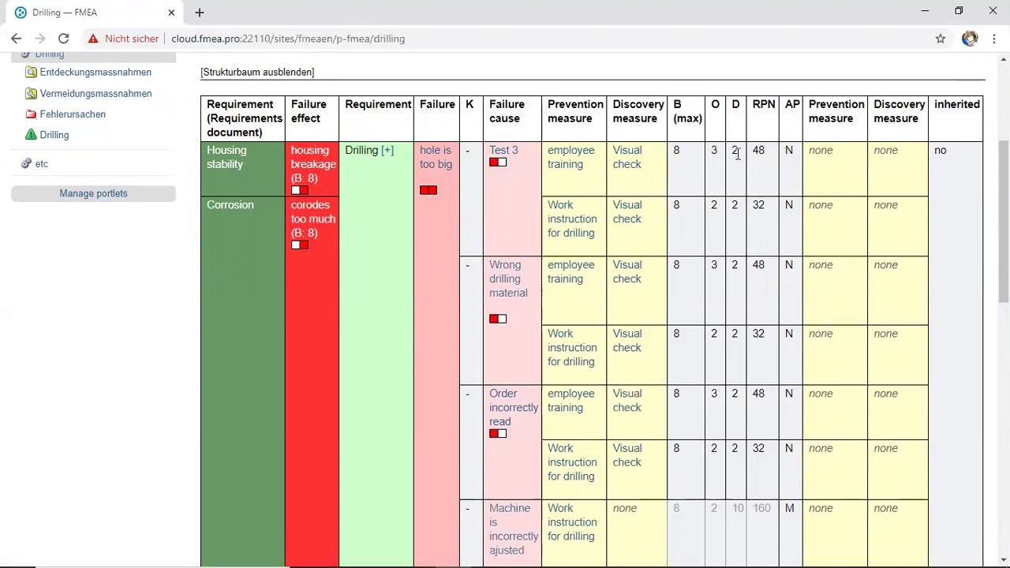